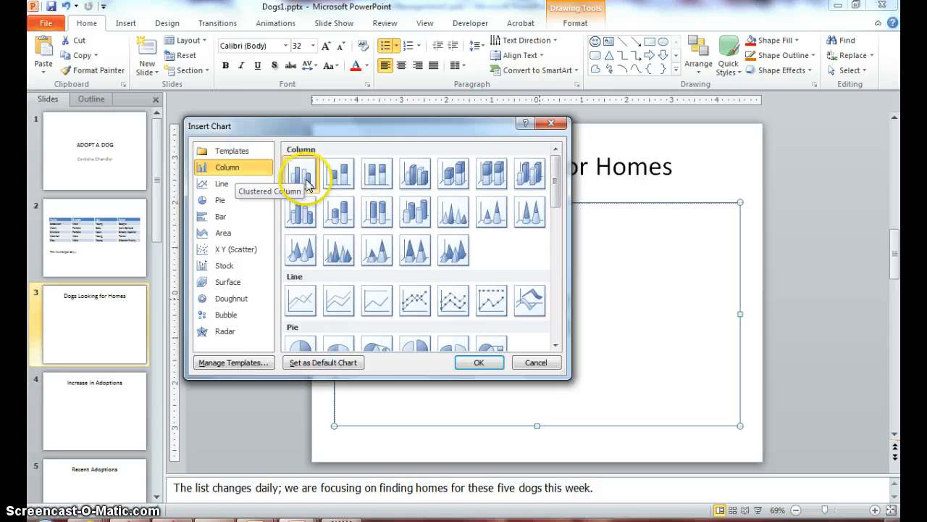
Insert a clustered column chart into the slide's content placeholder.
left_click(472, 363)
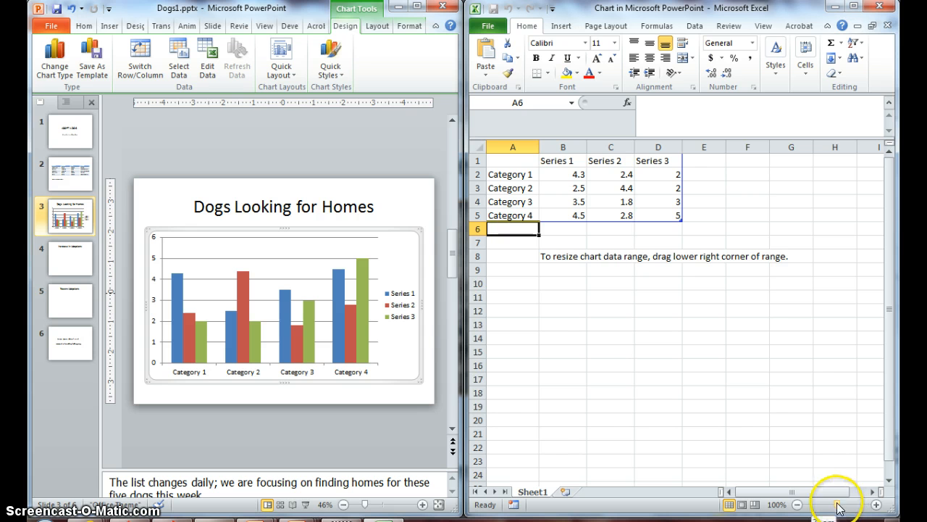
Extend the chart data range in the worksheet down to include row 6.
left_click_drag(836, 503, 845, 505)
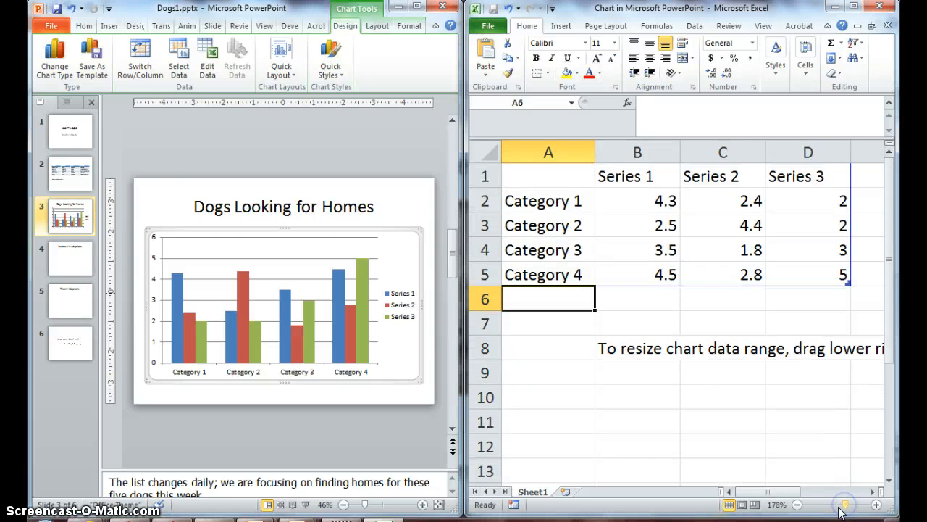
left_click(849, 285)
left_click_drag(849, 286, 850, 308)
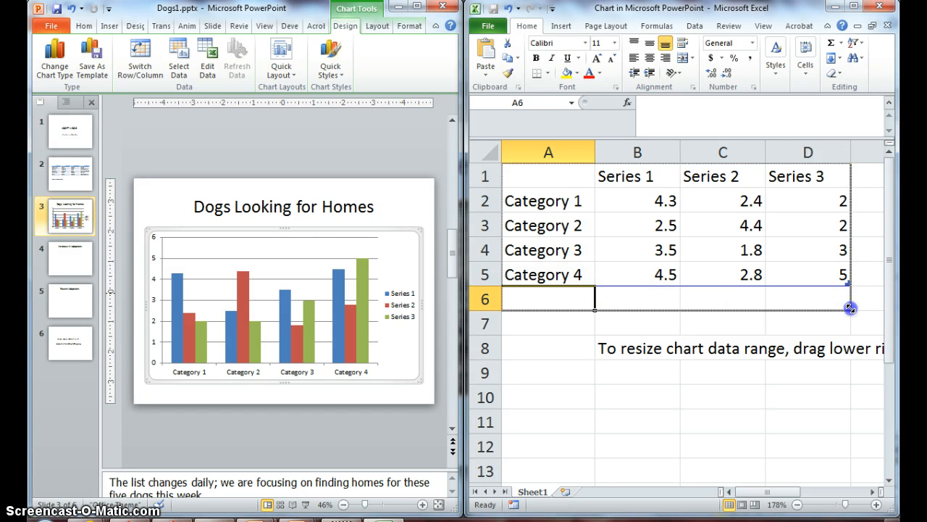
left_click_drag(851, 309, 849, 307)
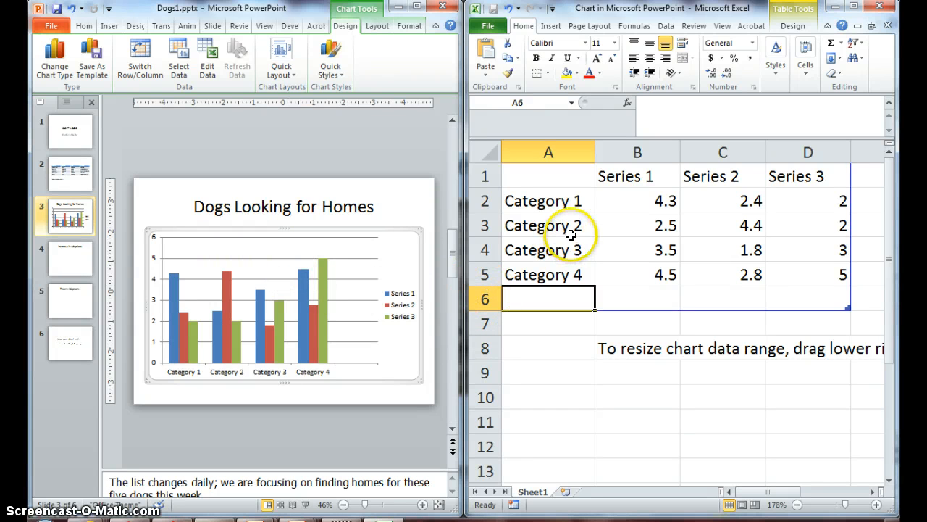
Rename the three series headers to Baby, Young and Adult.
left_click(627, 178)
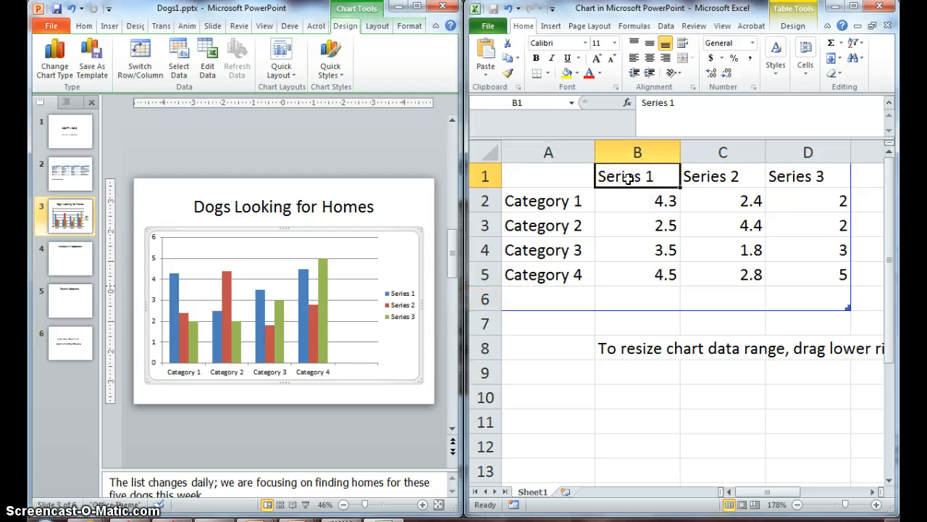
type("Baby")
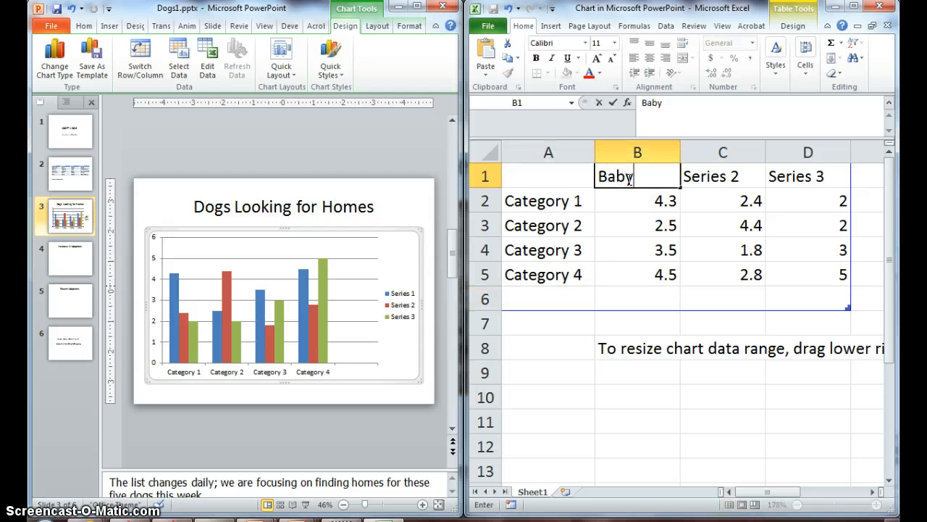
key("Tab")
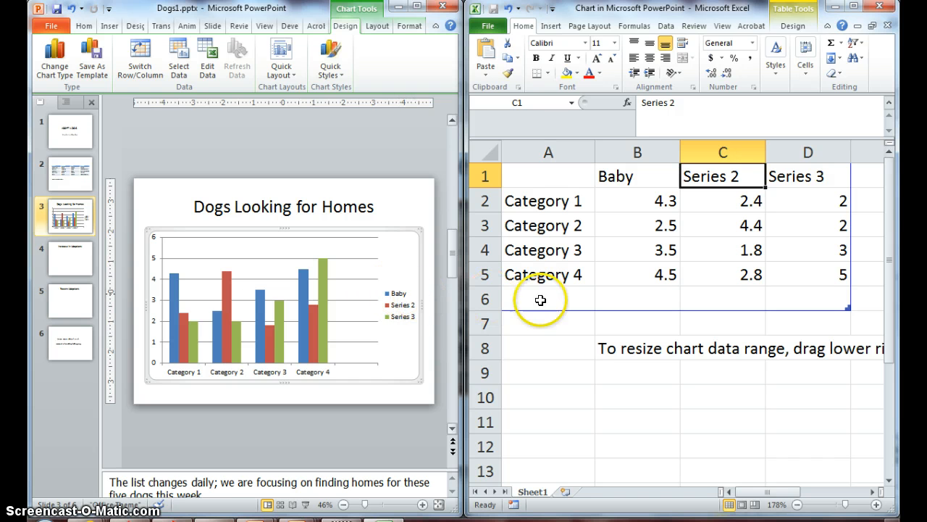
type("Yo")
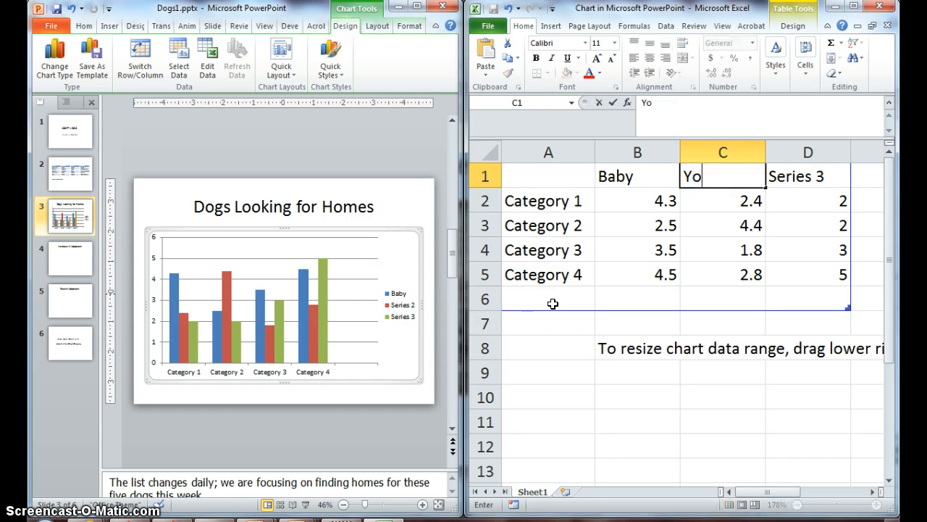
type("ung")
key("Tab")
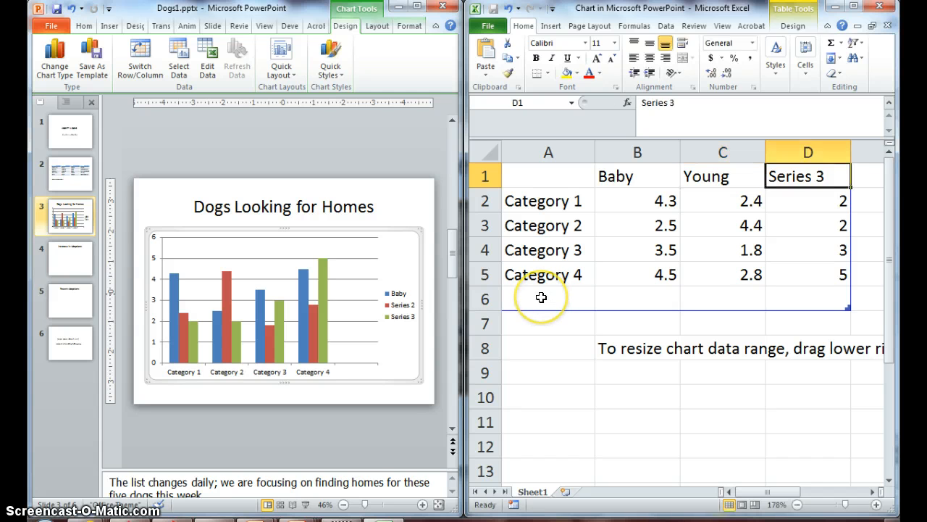
type("Adult")
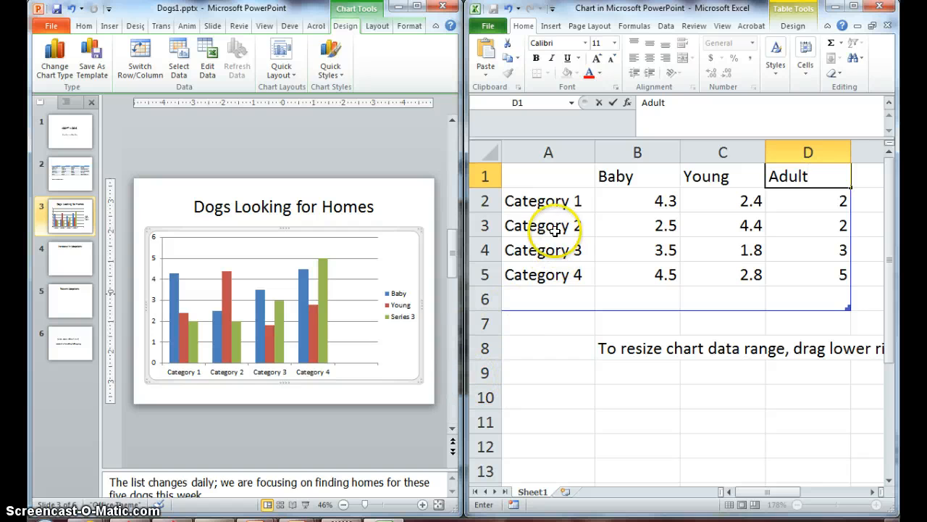
Replace the category labels in column A with the years 2009, 2010, 1011, 2012 and 2013.
left_click(555, 205)
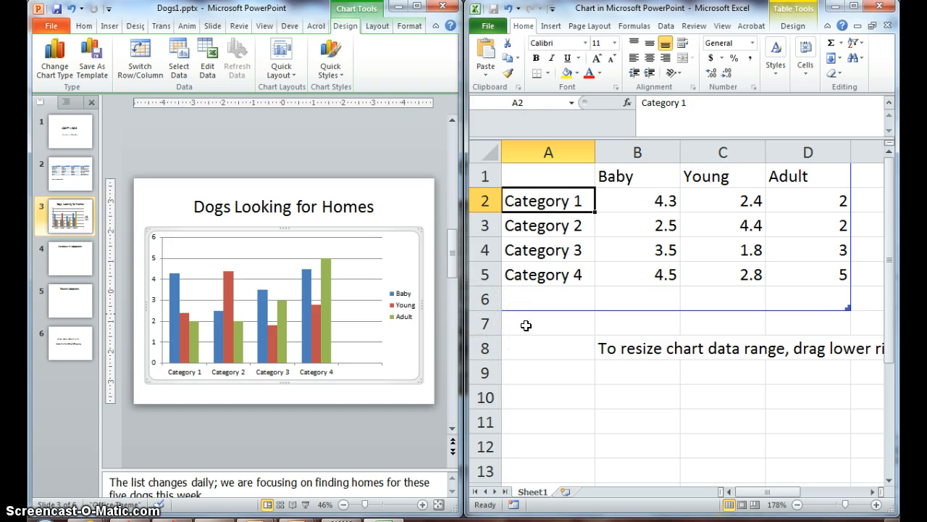
type("2009")
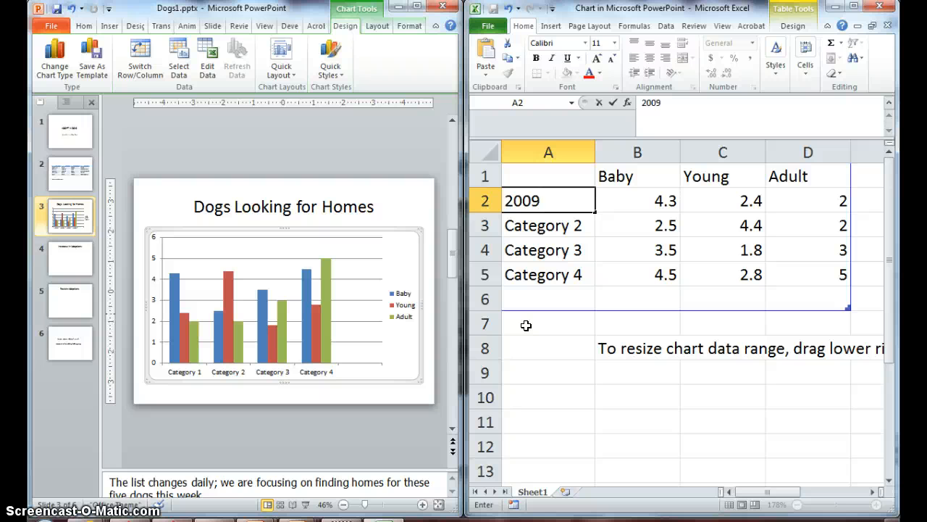
key("Return")
type("2")
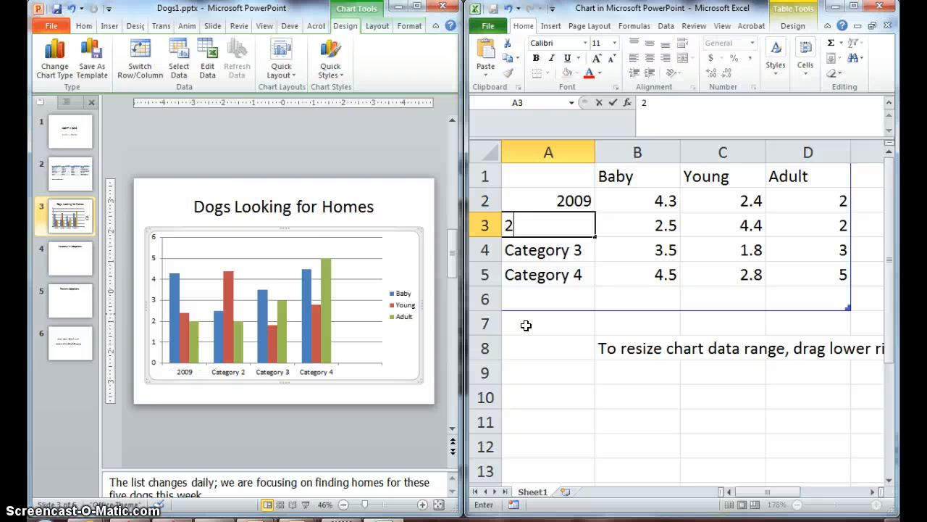
type("010")
key("Return")
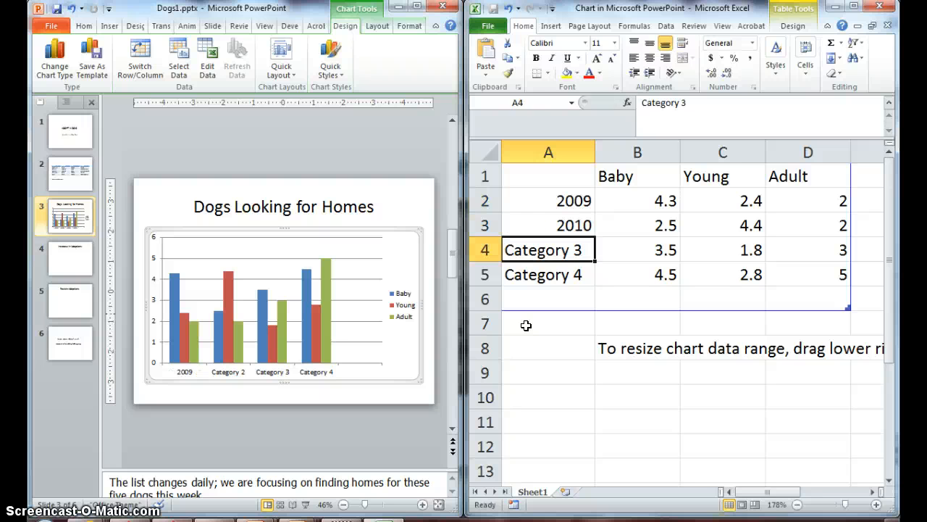
type("10")
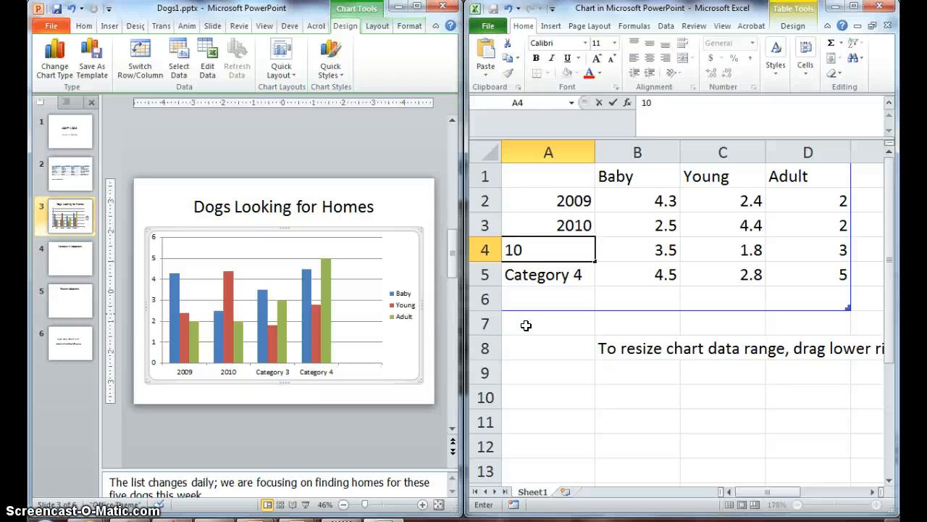
type("11")
key("Return")
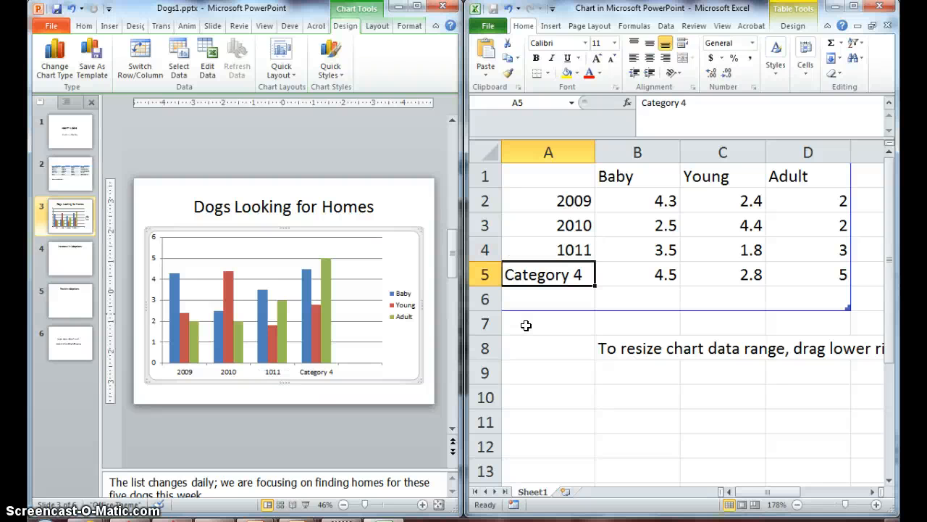
type("2012")
key("Return")
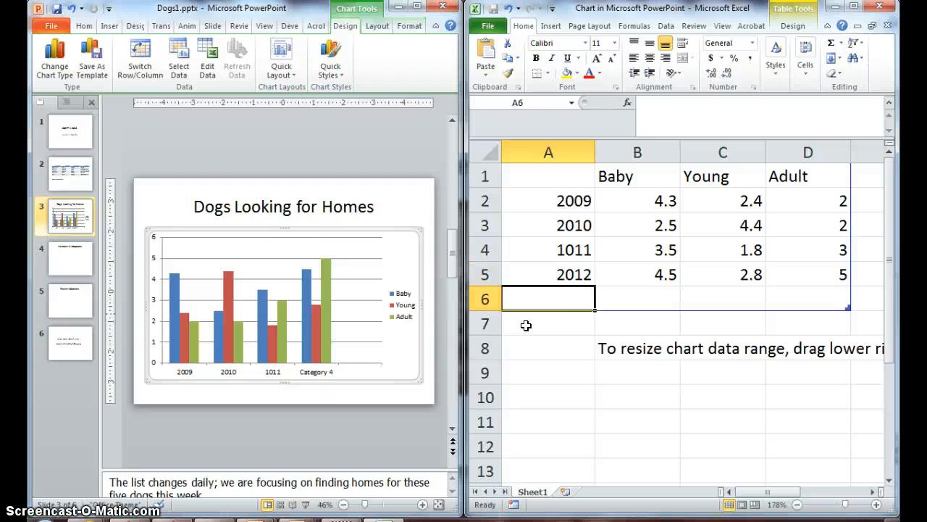
type("20")
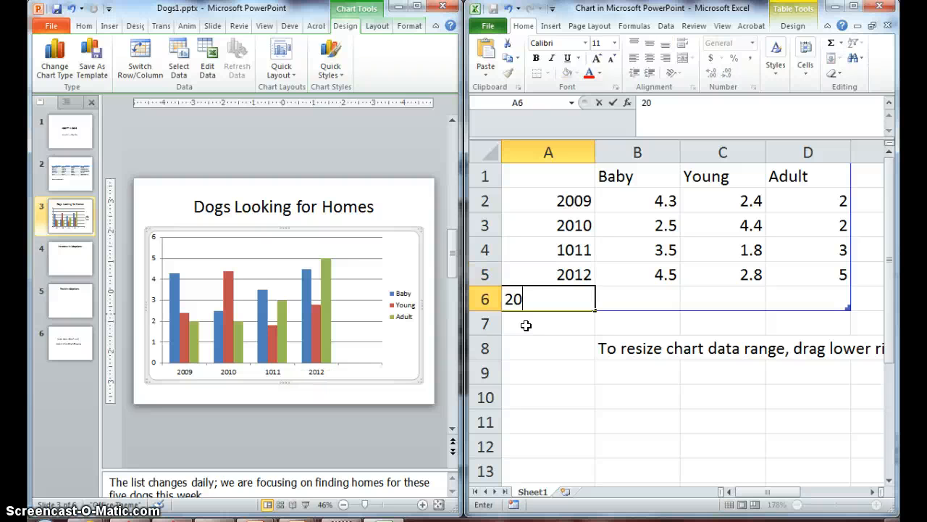
type("13")
Enter 45, 38 and 37 as the Baby, Young and Adult values for 2009.
left_click(643, 201)
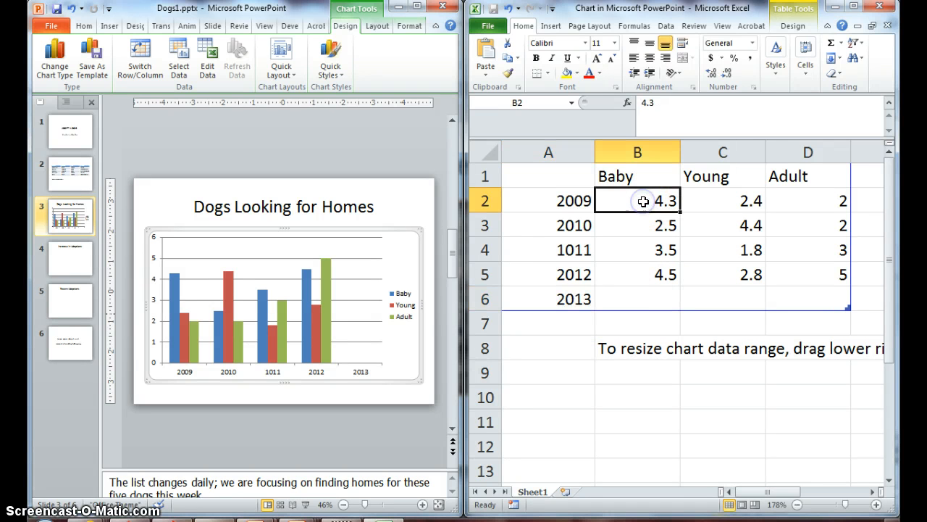
type("45")
left_click(645, 203)
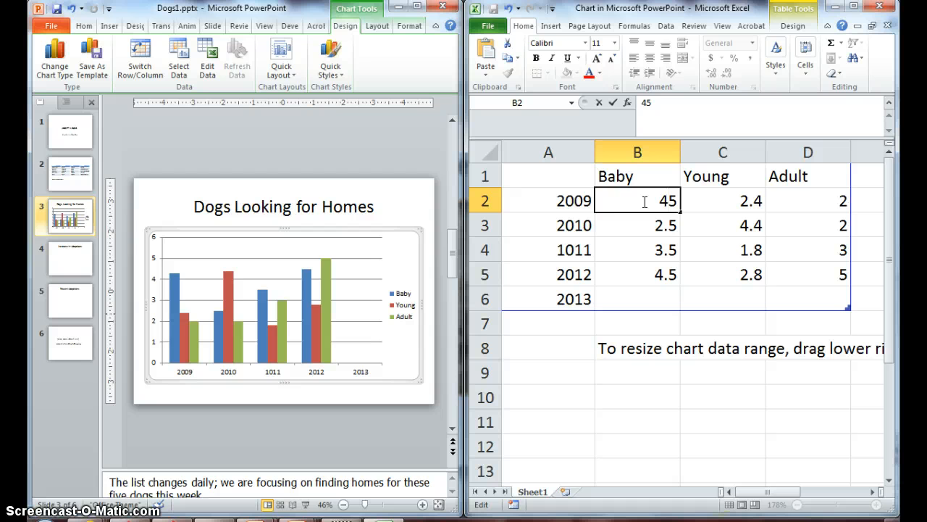
key("Tab")
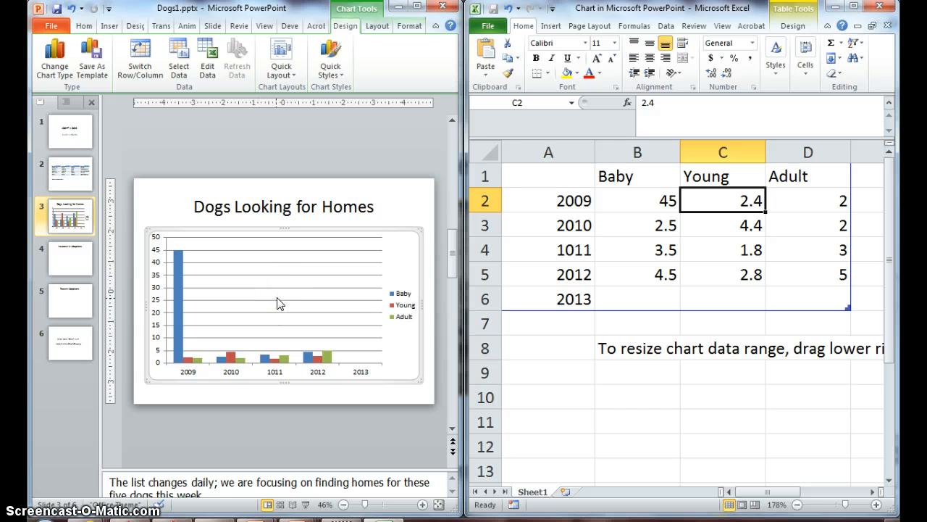
type("38")
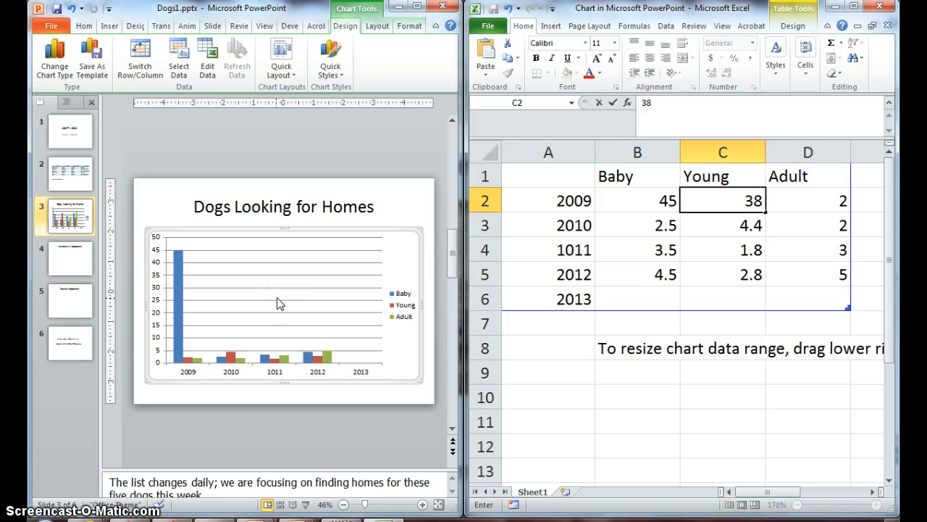
key("Tab")
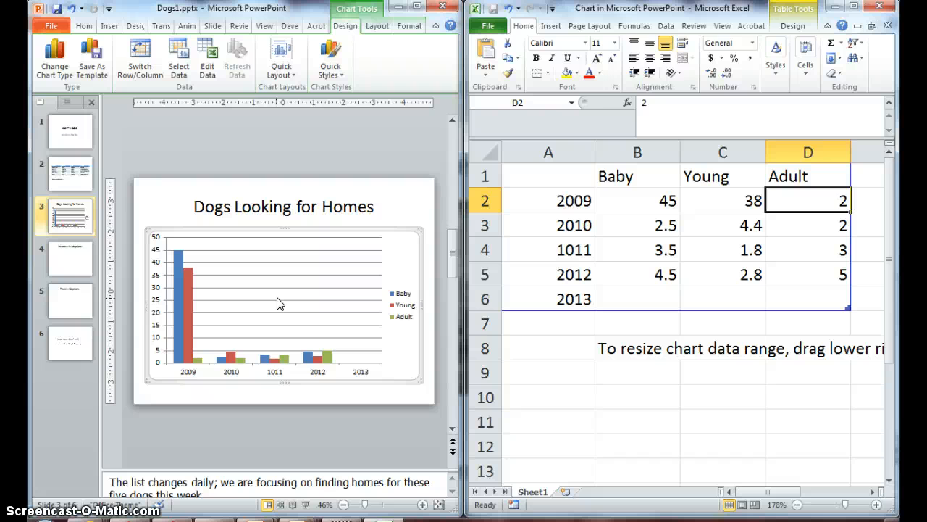
type("37")
key("Return")
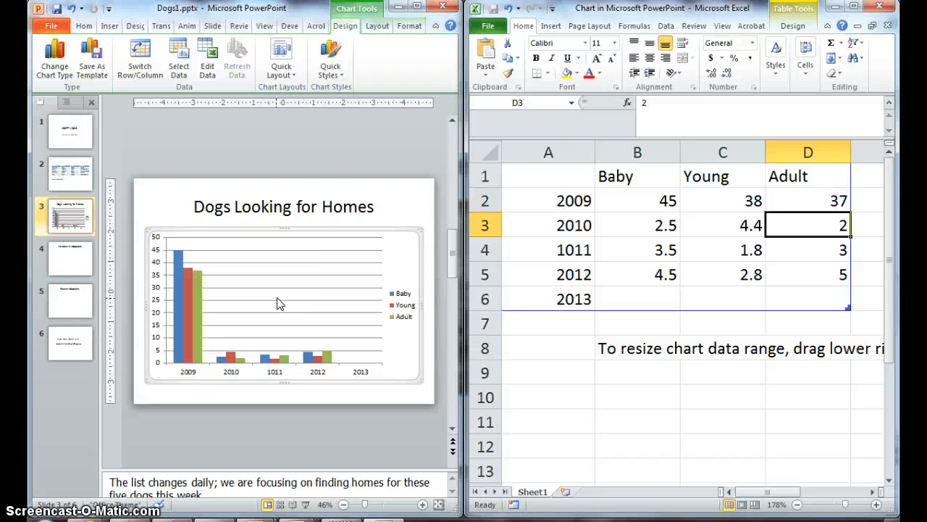
Enter 52, 45 and 39 as the Baby, Young and Adult values for 2010.
key("Left")
key("Left")
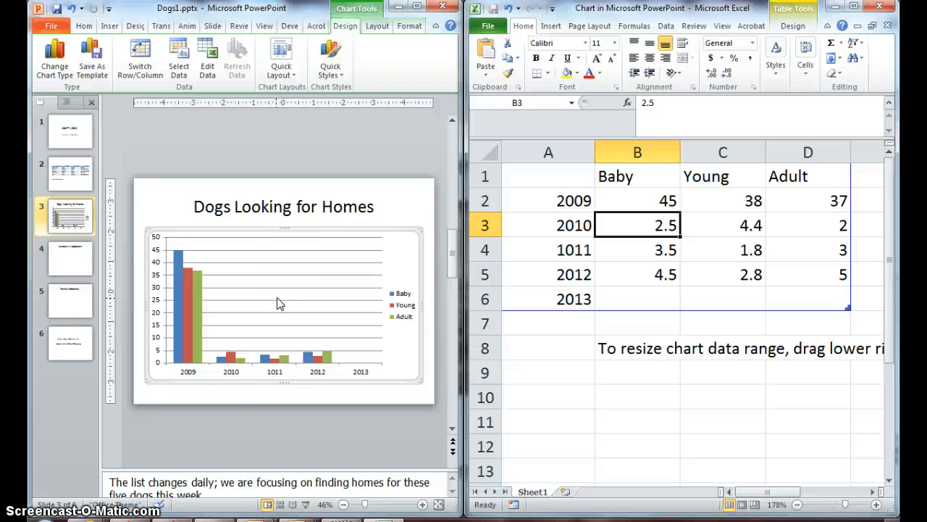
type("5")
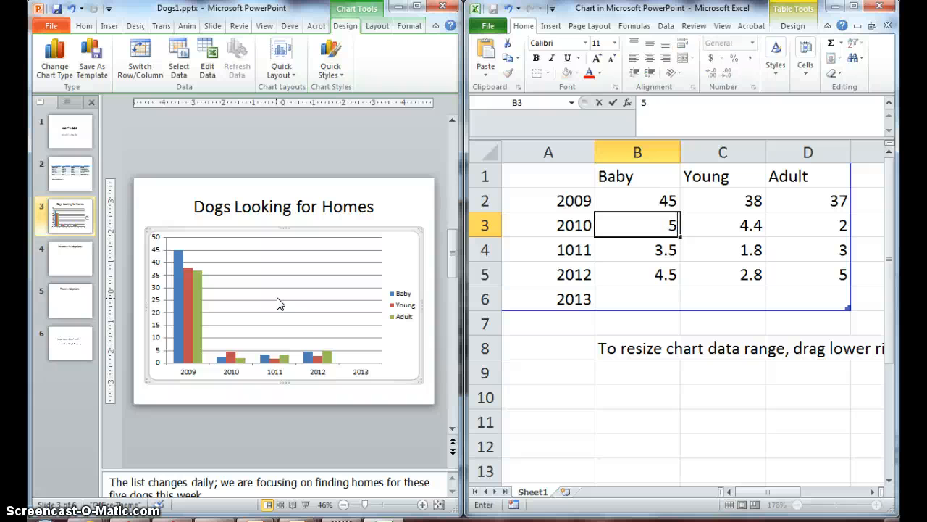
type("2")
key("Tab")
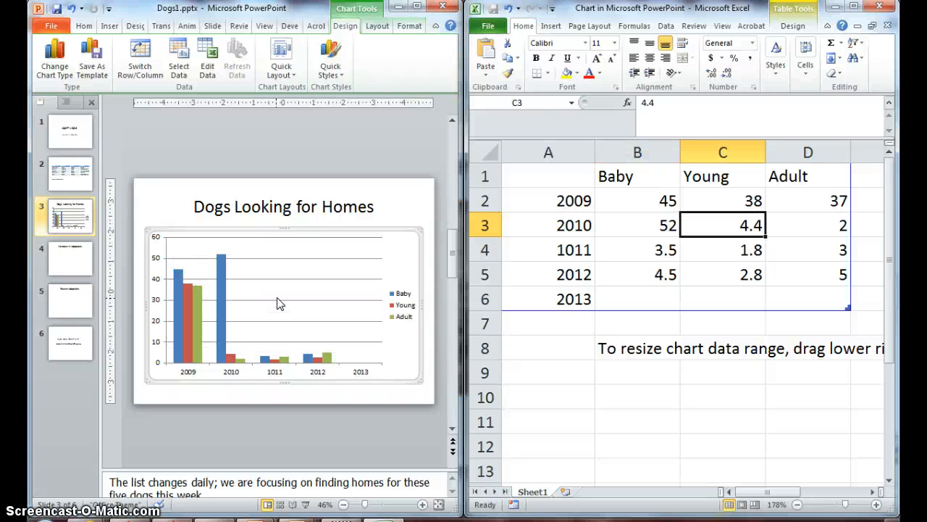
type("45")
key("Tab")
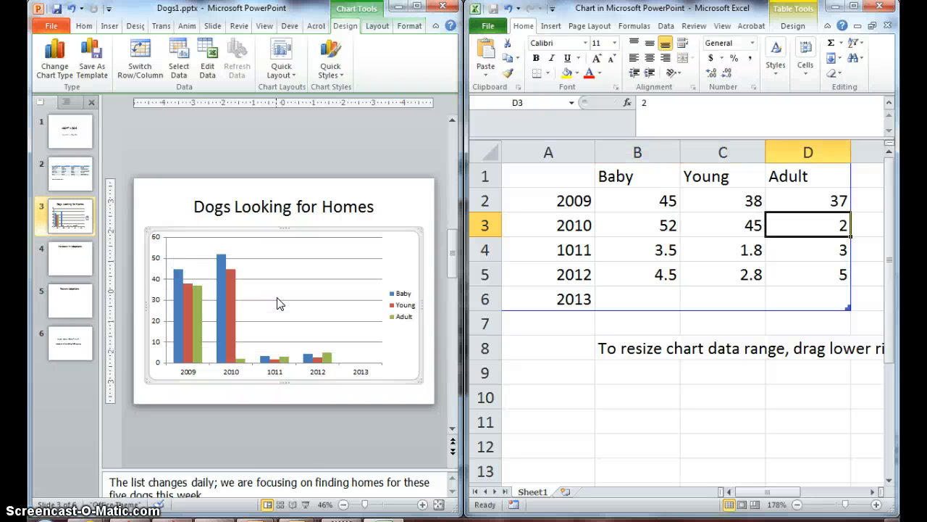
type("3")
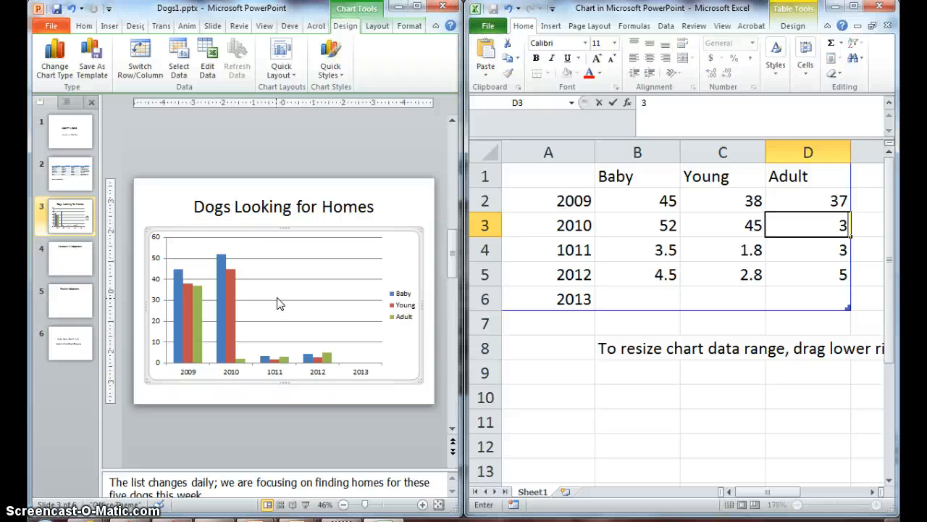
type("9")
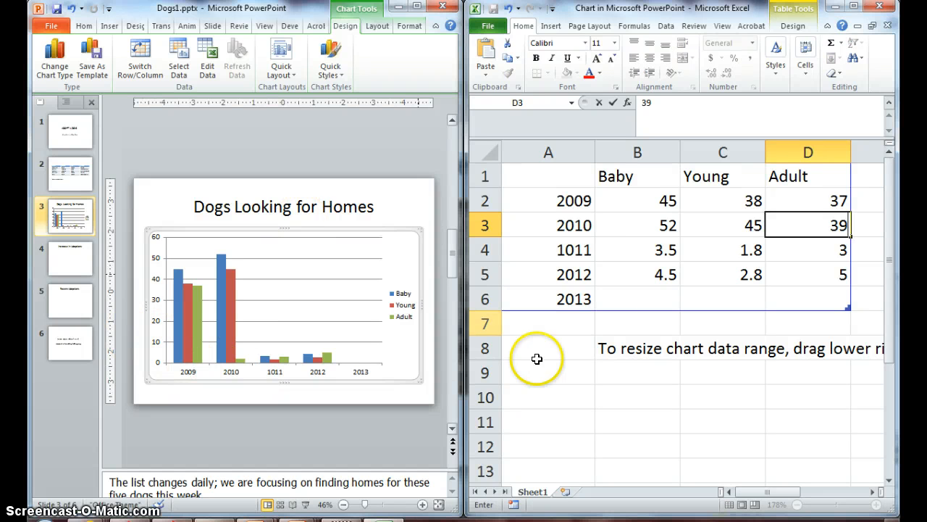
Correct the mistyped year label 1011 to 2011.
left_click(555, 249)
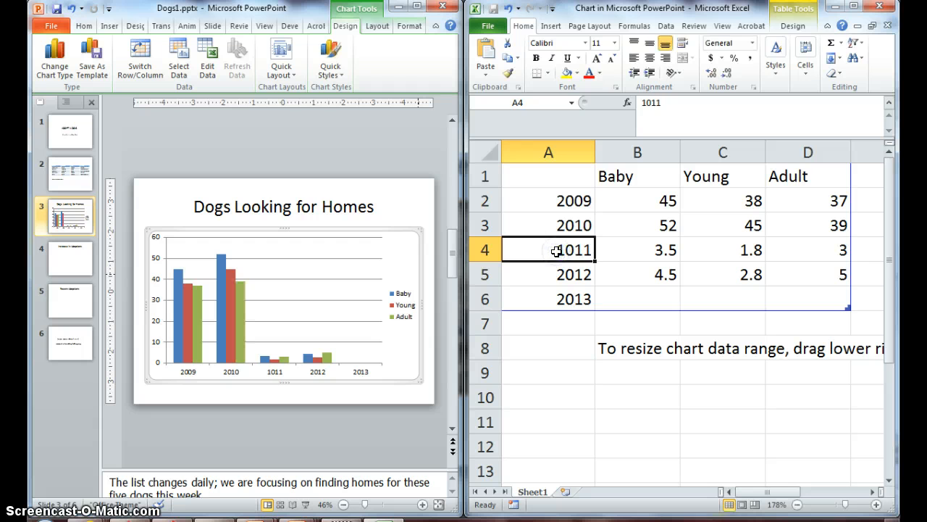
type("2011")
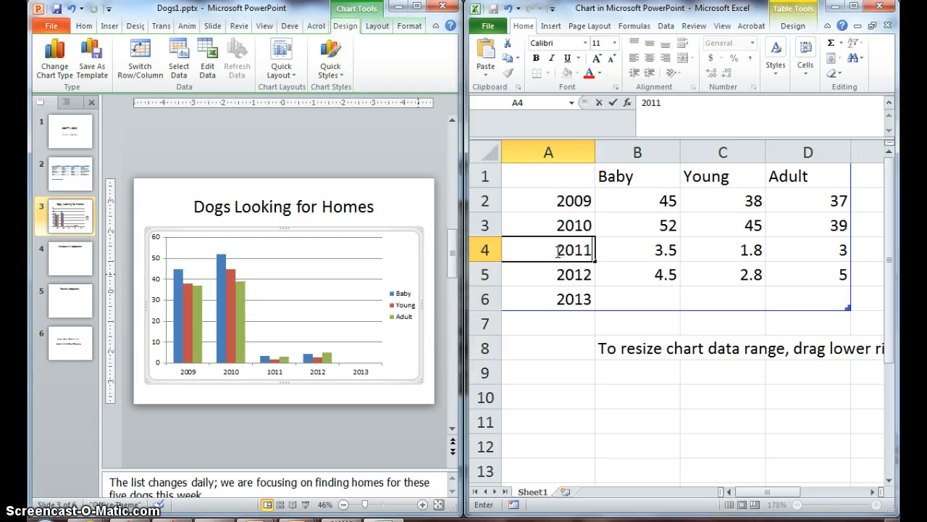
key("Tab")
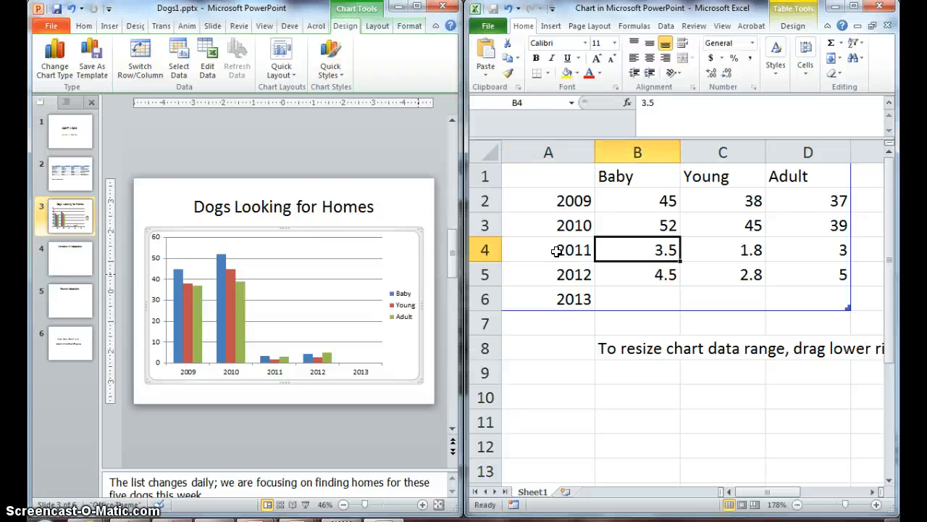
Enter 61, 59 and 47 as the Baby, Young and Adult values for 2011.
type("61")
key("Tab")
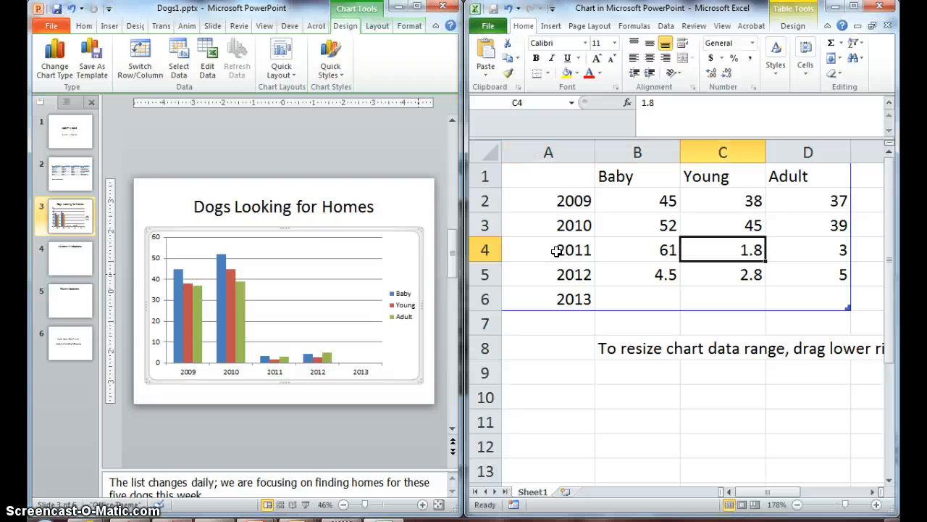
type("59")
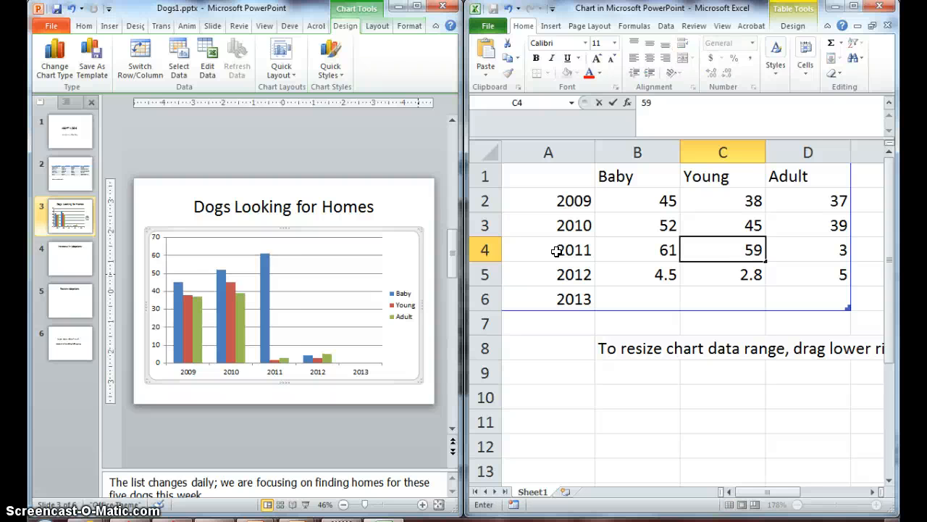
key("Tab")
type("2")
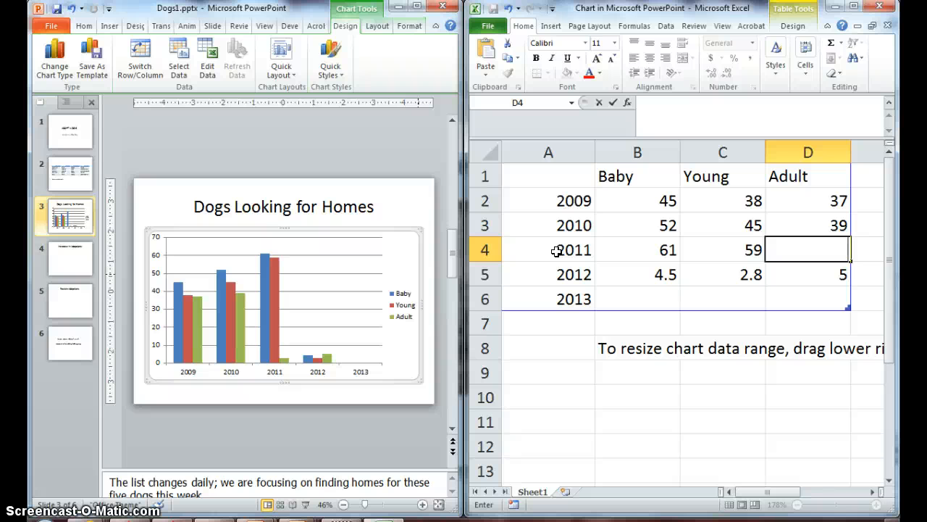
type("47")
key("Return")
key("Left")
key("Left")
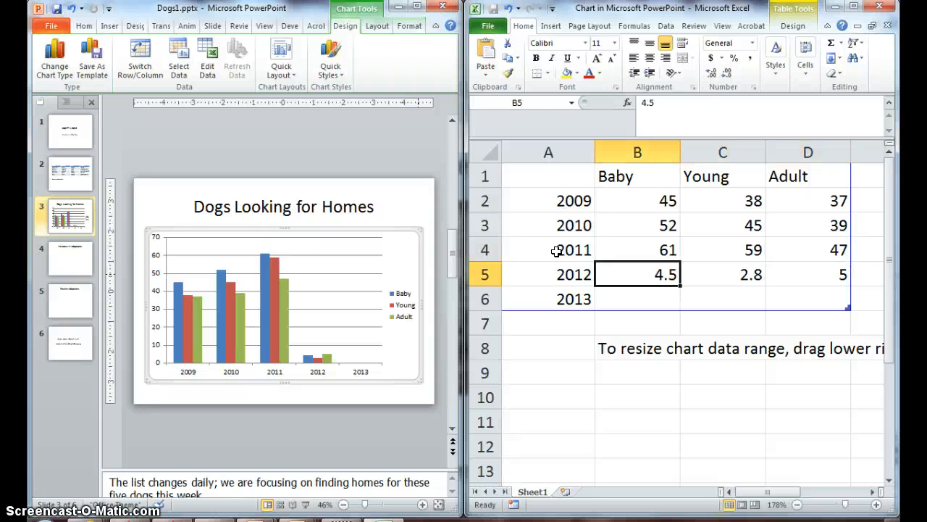
Enter 79, 66 and 64 as the Baby, Young and Adult values for 2012.
type("79")
key("Tab")
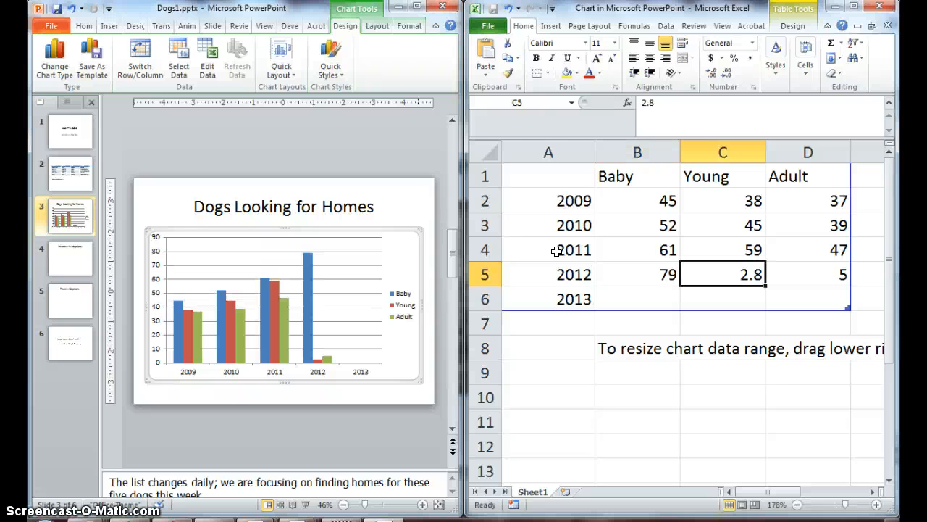
type("66")
key("Tab")
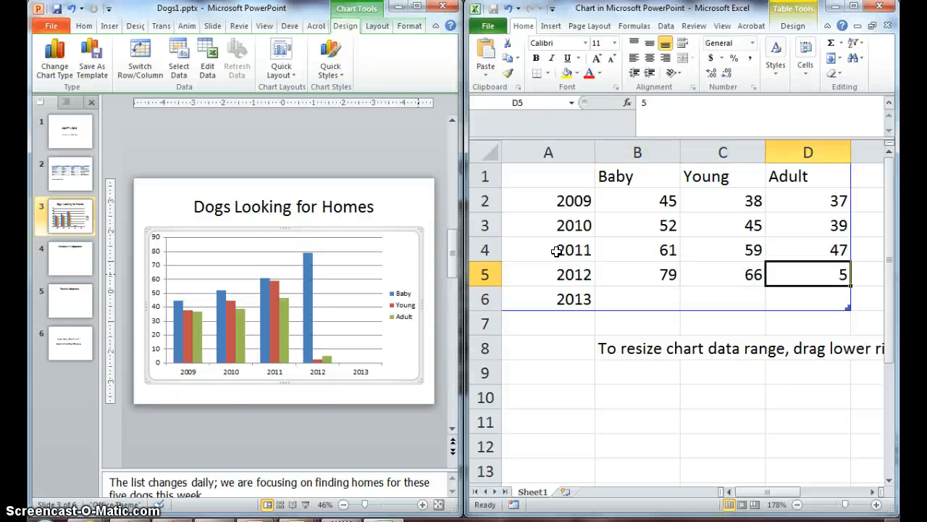
type("64")
key("Return")
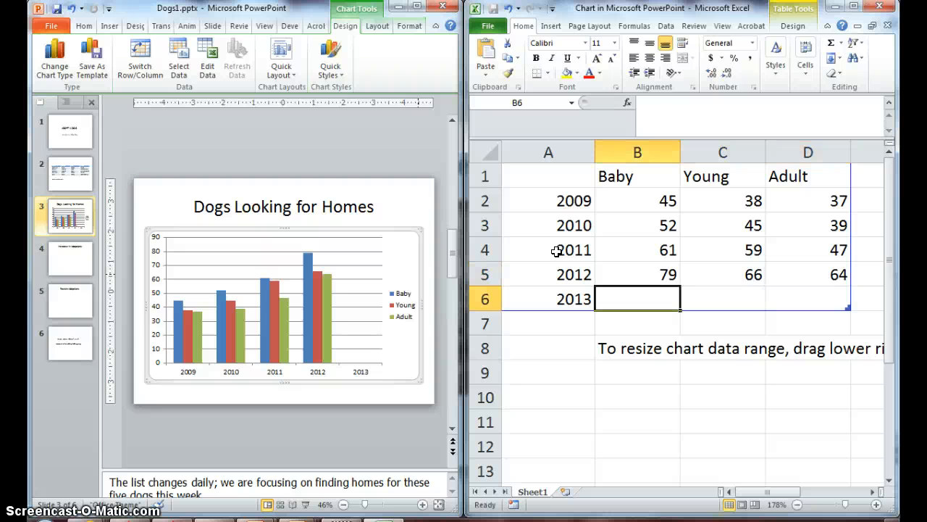
Enter 86, 71 and 72 as the Baby, Young and Adult values for 2013.
type("86")
key("Tab")
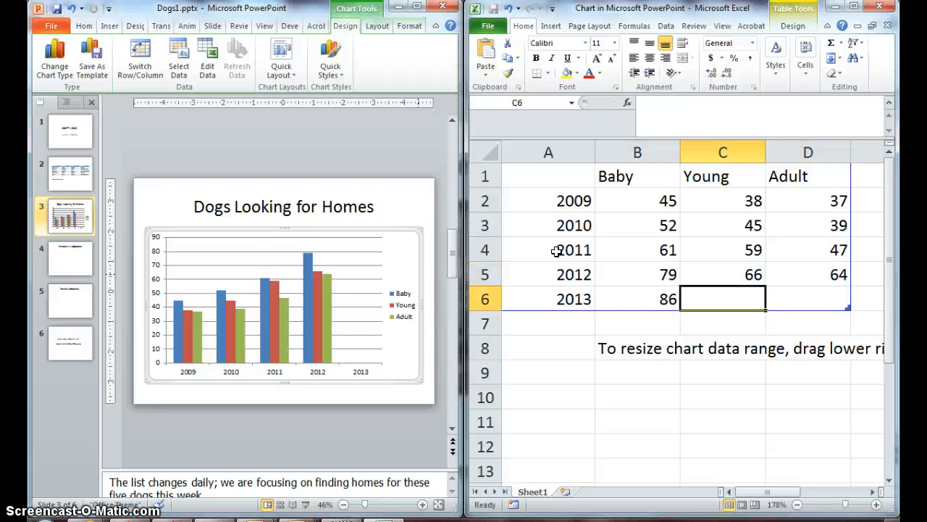
type("7")
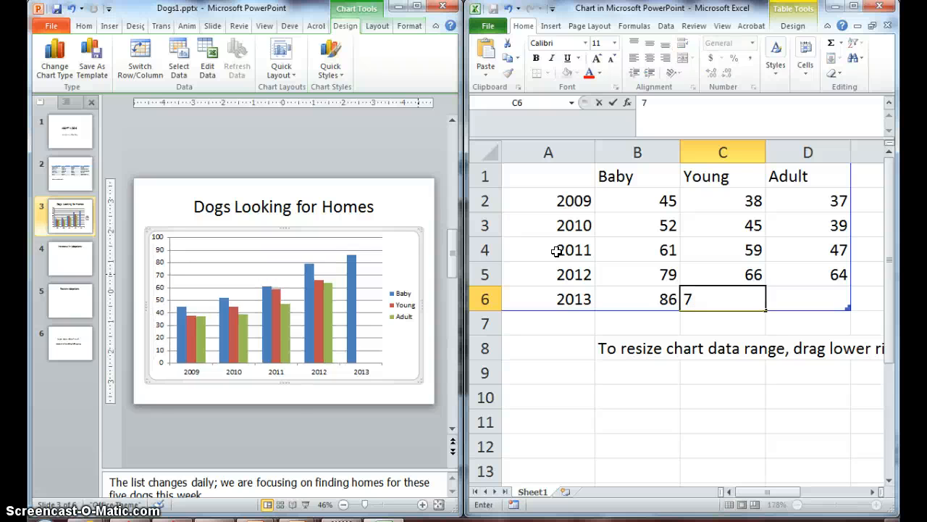
type("1")
key("Tab")
type("7")
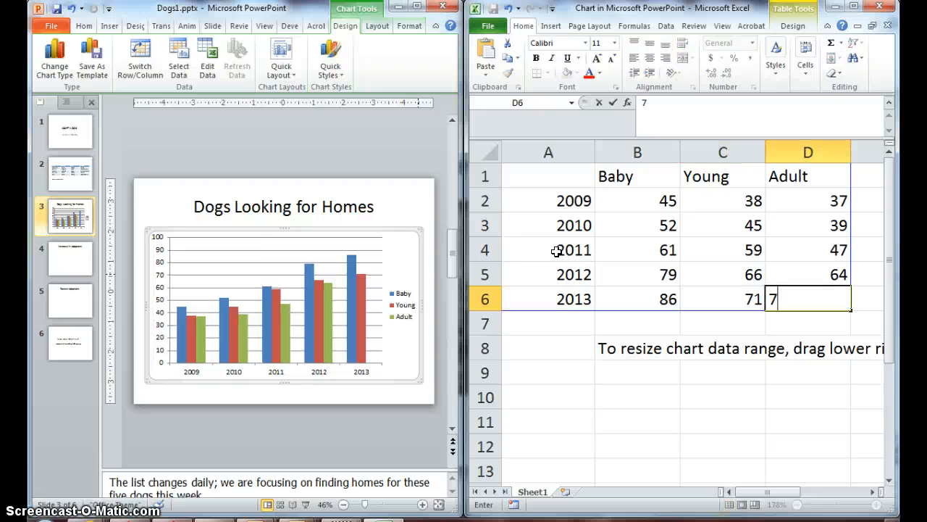
type("2")
key("Return")
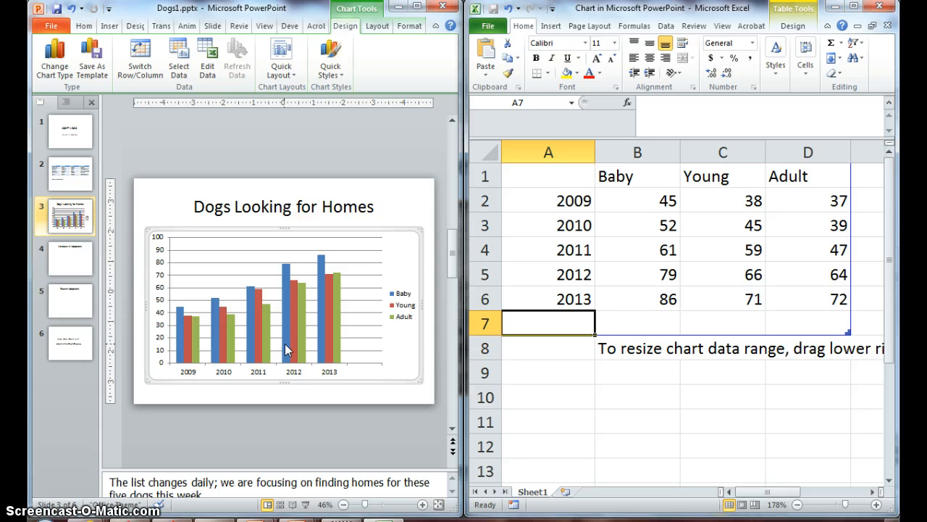
Save the chart data workbook to the Desktop as Dog Data, then close the workbook.
left_click(490, 28)
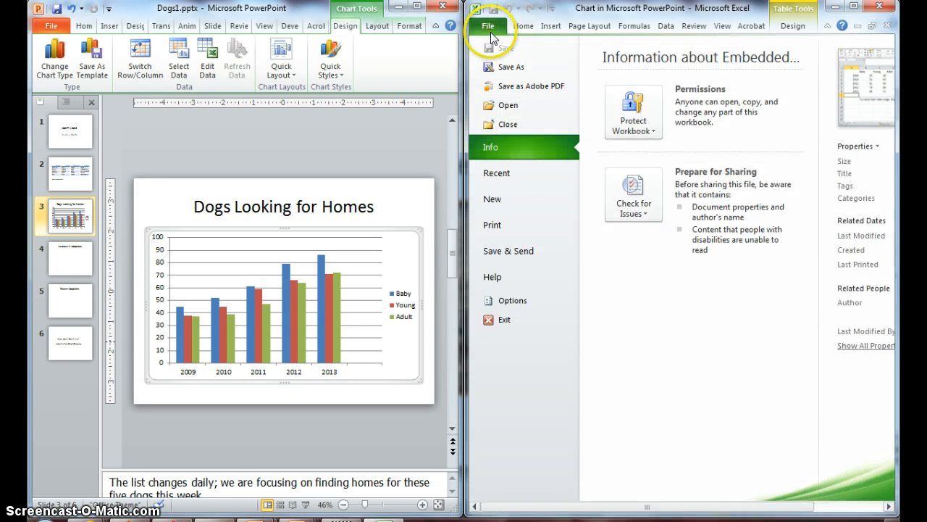
left_click(510, 68)
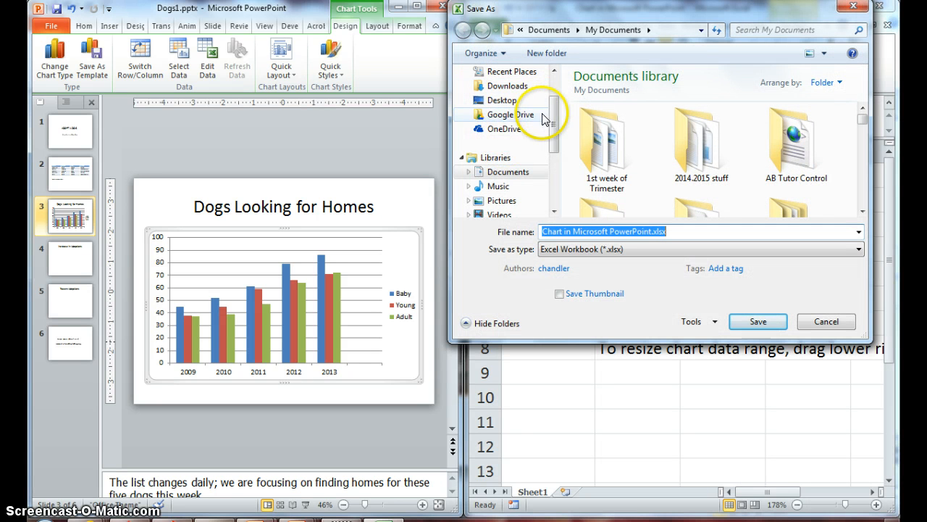
left_click(512, 103)
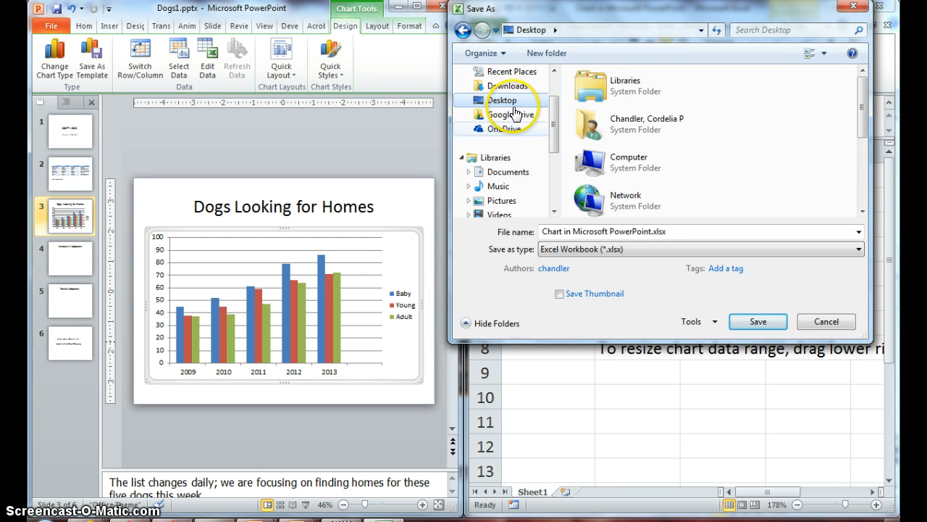
left_click(606, 232)
double_click(608, 231)
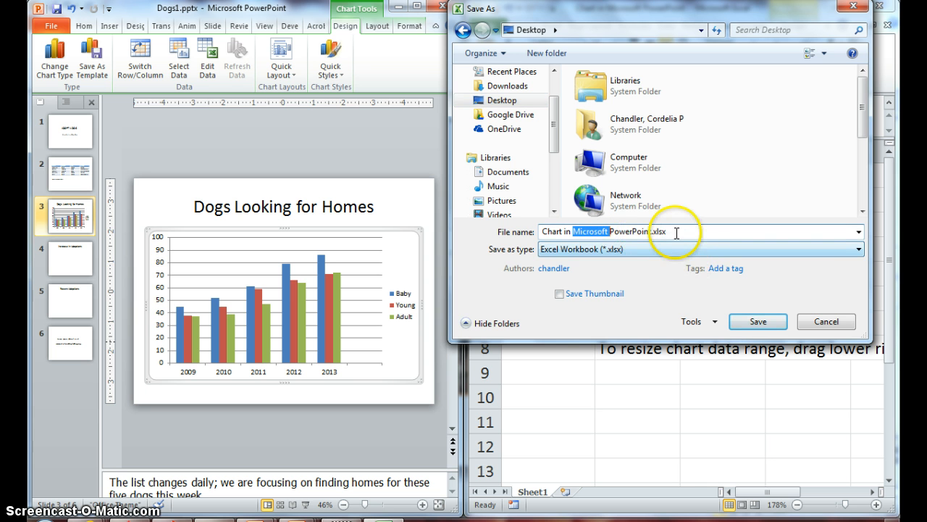
left_click_drag(682, 232, 482, 230)
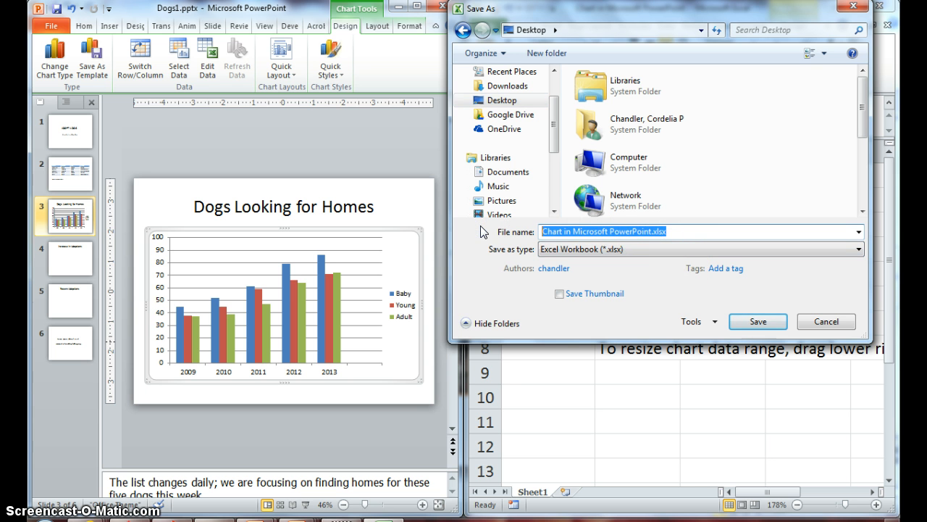
type("Dog")
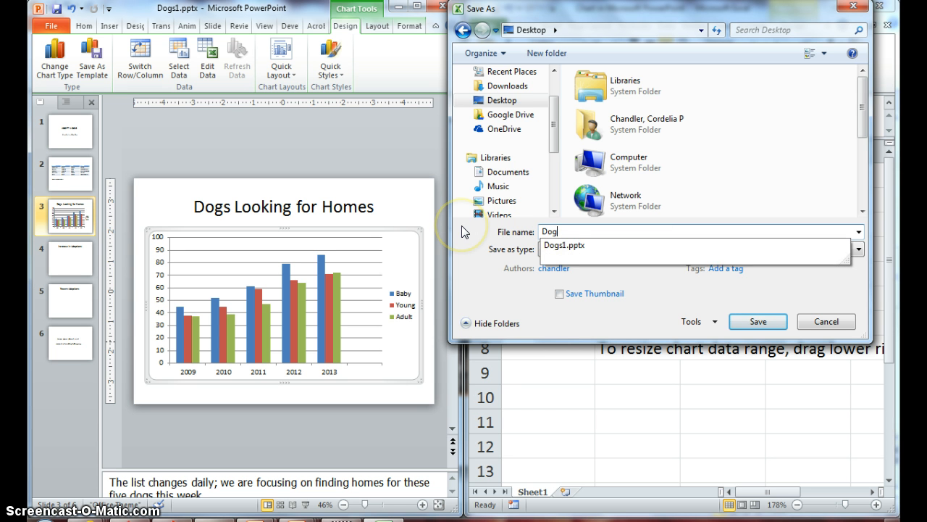
type(" Data")
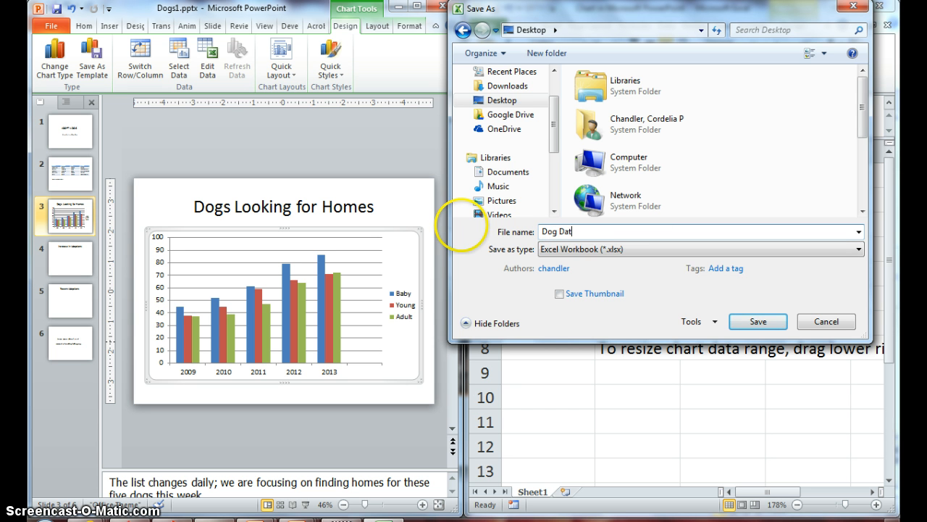
left_click(755, 324)
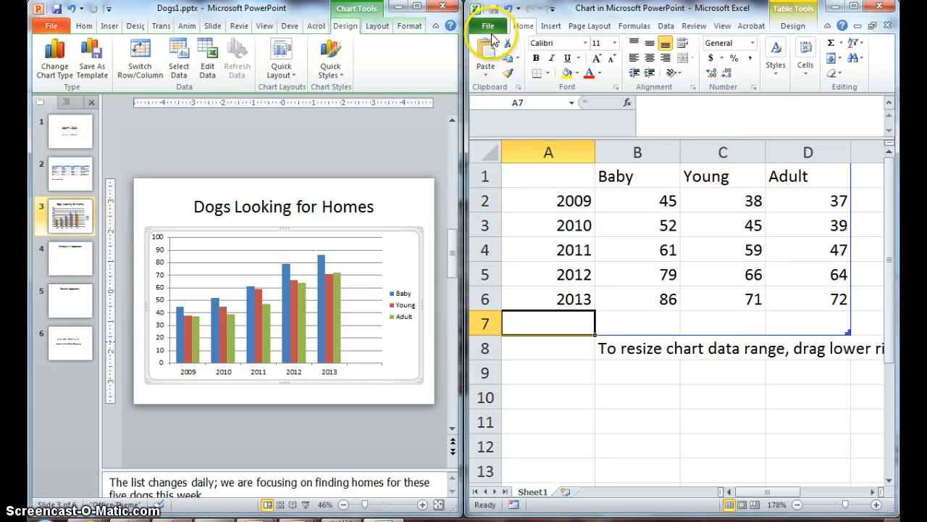
left_click(489, 29)
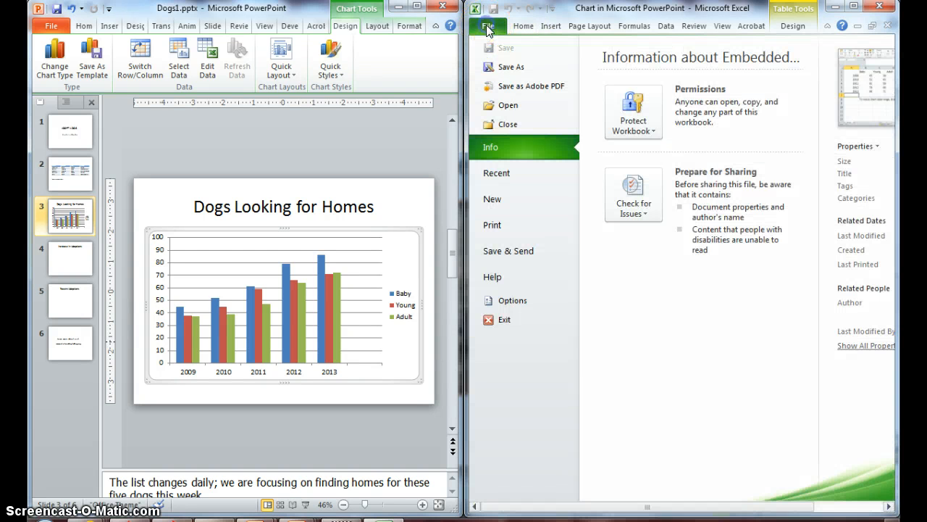
left_click(505, 125)
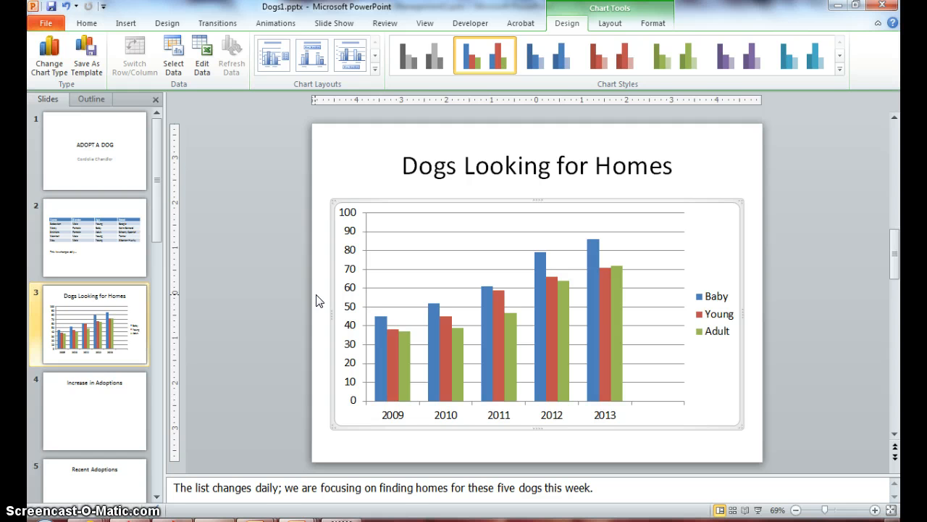
Go to slide 5, Recent Adoptions, in the presentation.
scroll(312, 422, "down", 1)
left_click(98, 241)
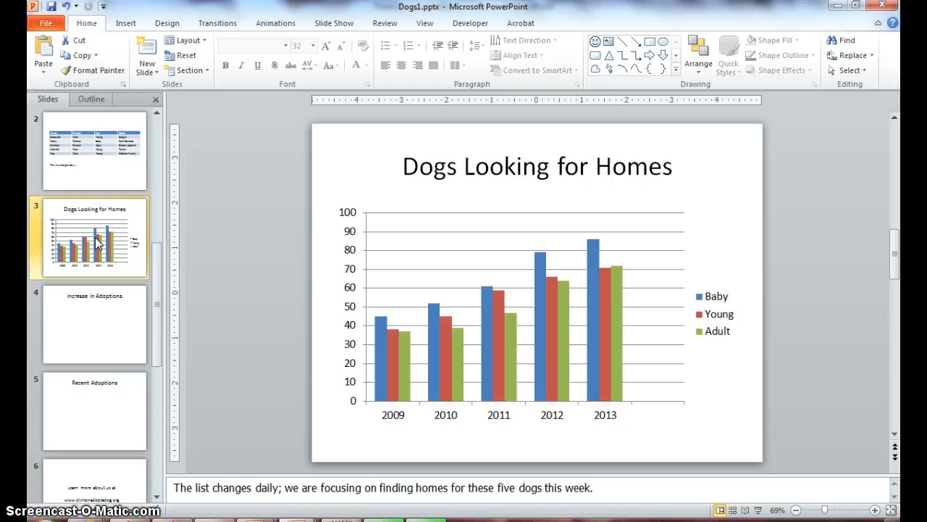
left_click(81, 428)
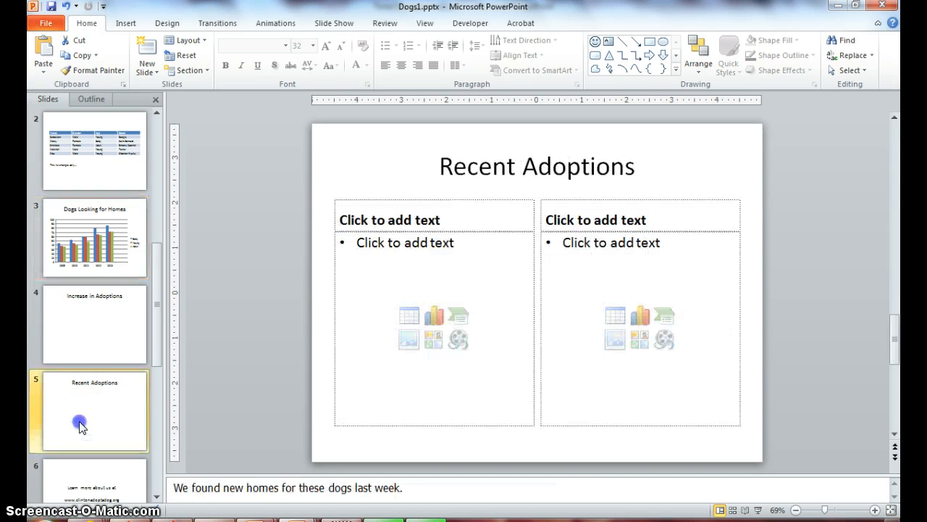